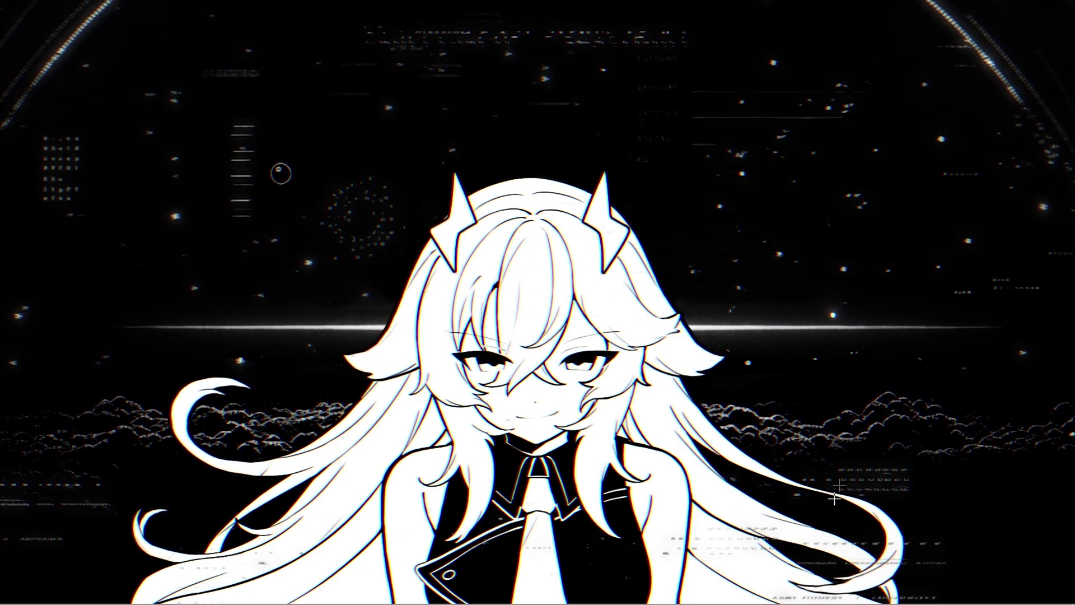
Launch NVIDIA Control Panel from the NVIDIA icon's menu in the hidden tray icons
click(983, 594)
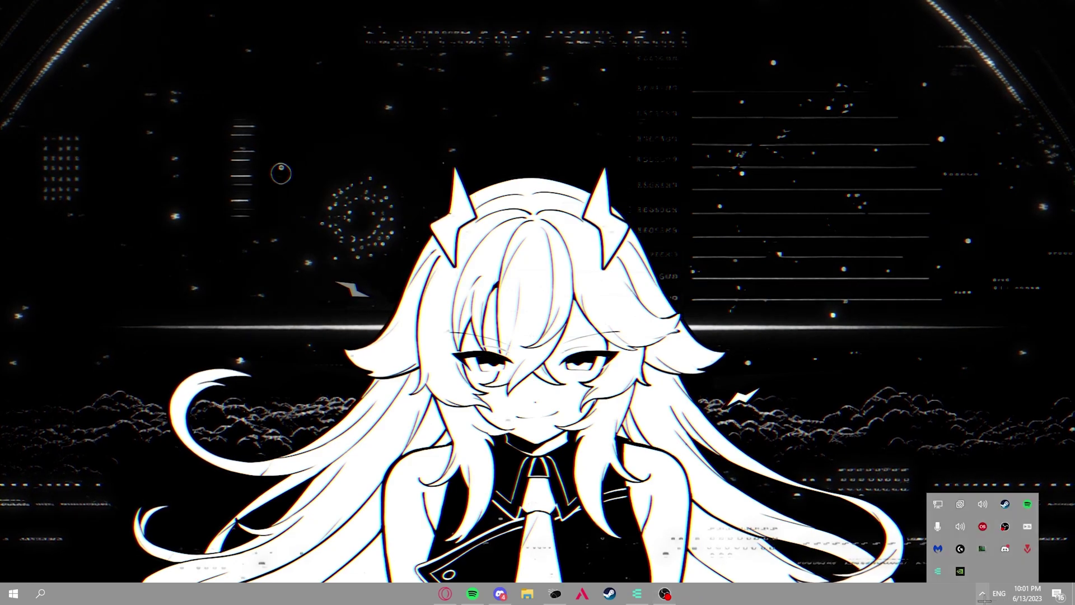
click(981, 595)
click(981, 595)
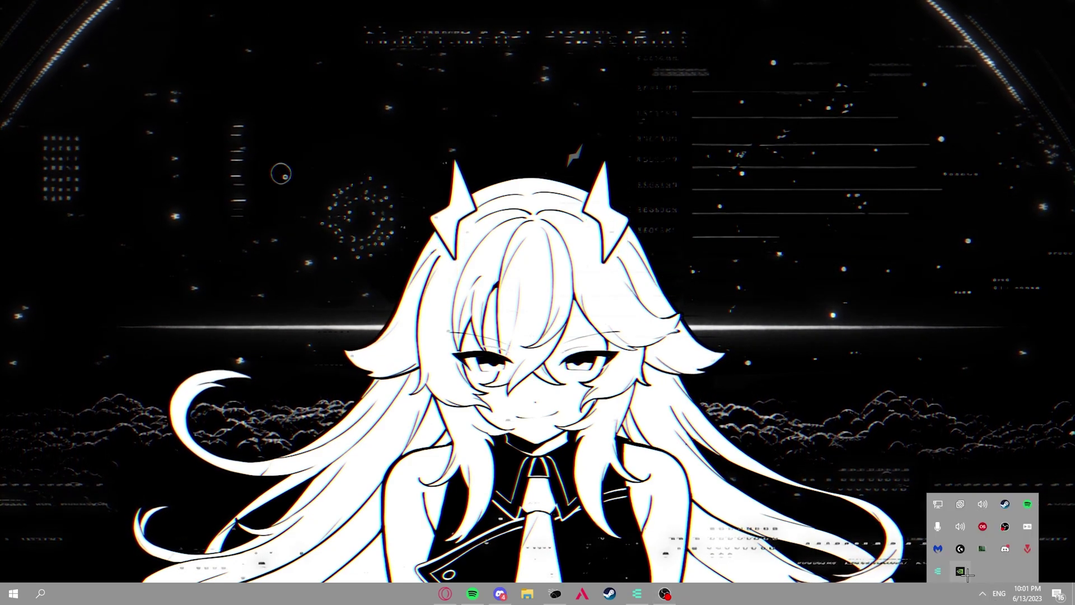
right_click(963, 572)
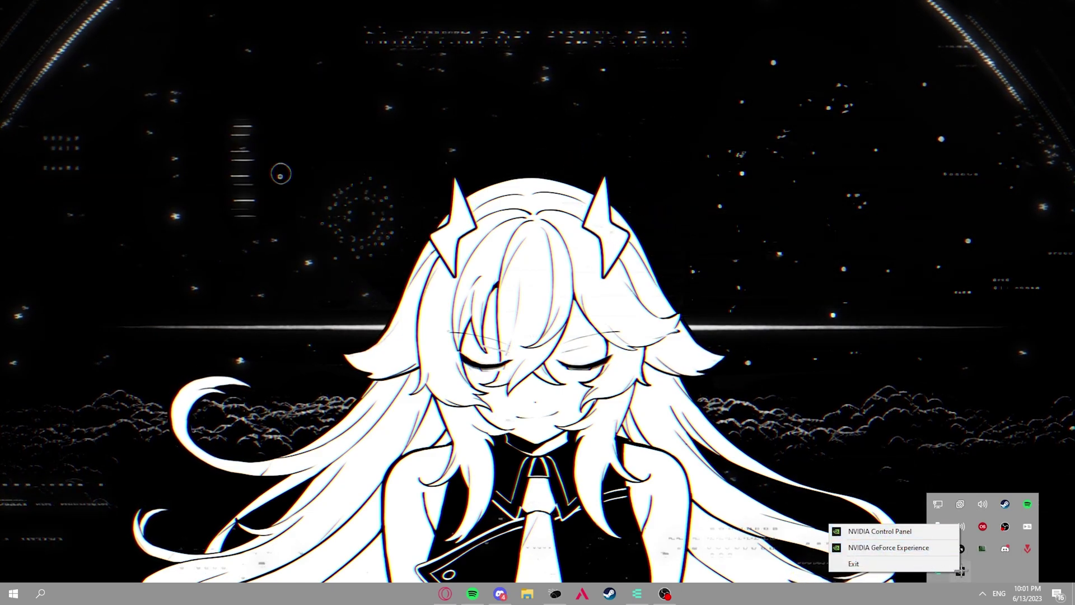
click(930, 531)
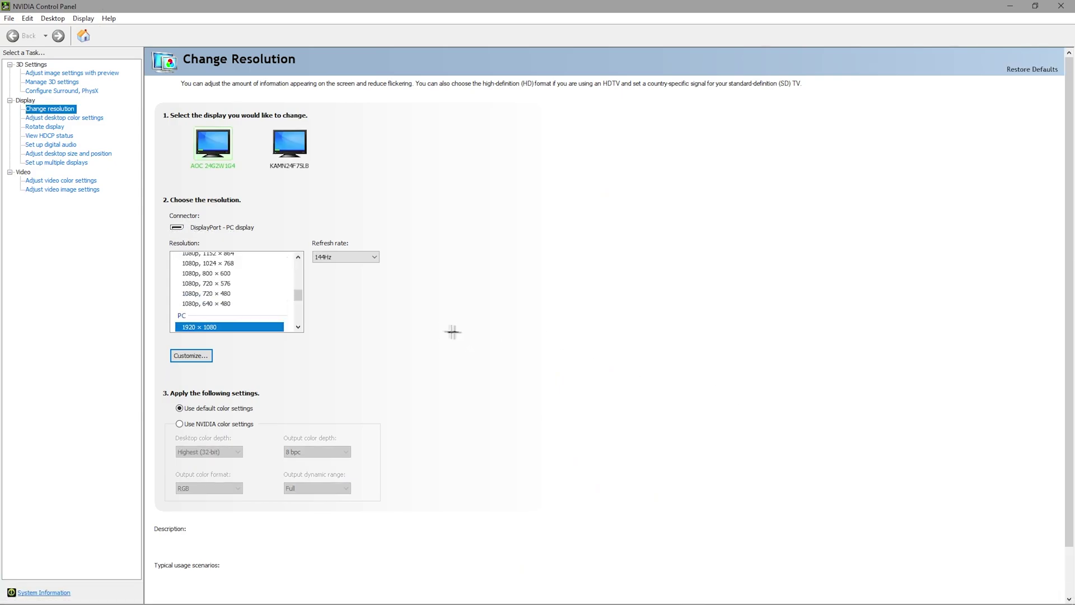
Trial-pick 800 × 600, 1024 × 768, 640 × 480 and 1600 × 1024, cancel them, then open Customize
scroll(243, 297, up, 5)
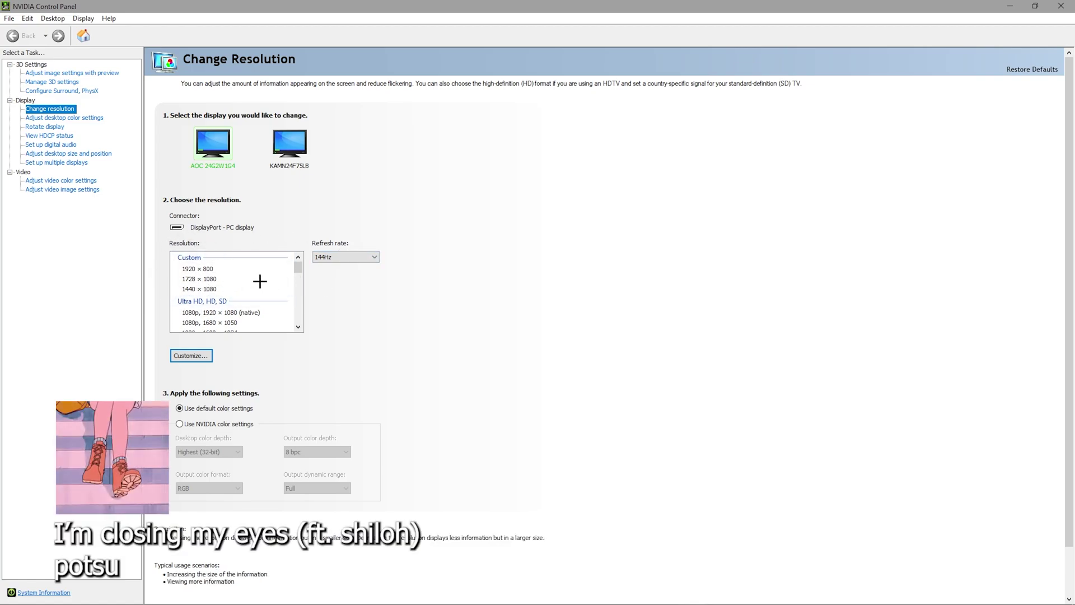
click(241, 310)
scroll(241, 305, down, 4)
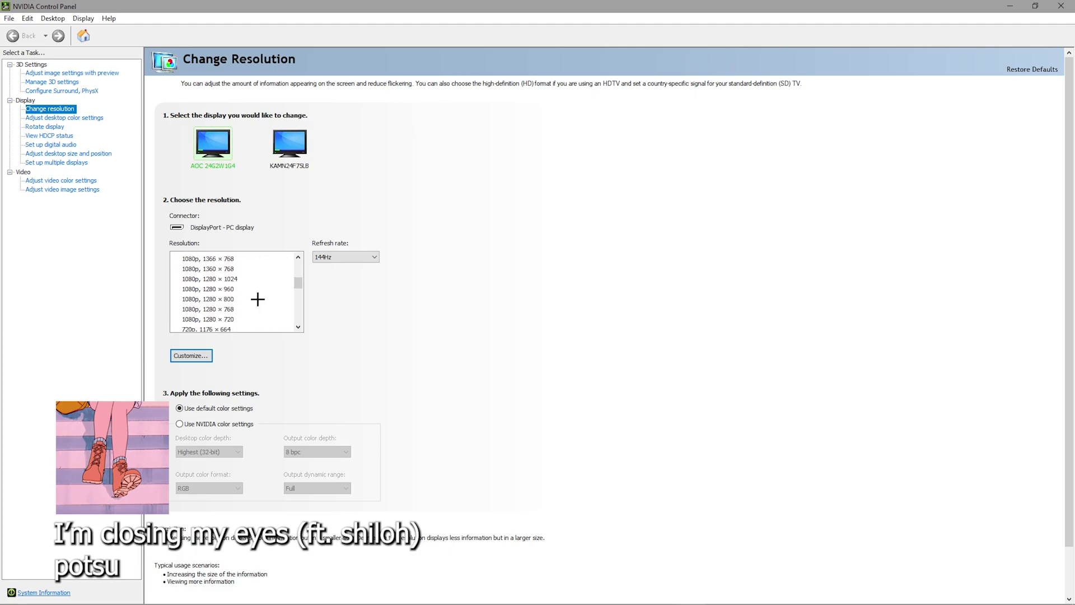
click(245, 303)
click(240, 291)
scroll(238, 293, down, 2)
click(238, 294)
scroll(239, 302, down, 2)
click(240, 300)
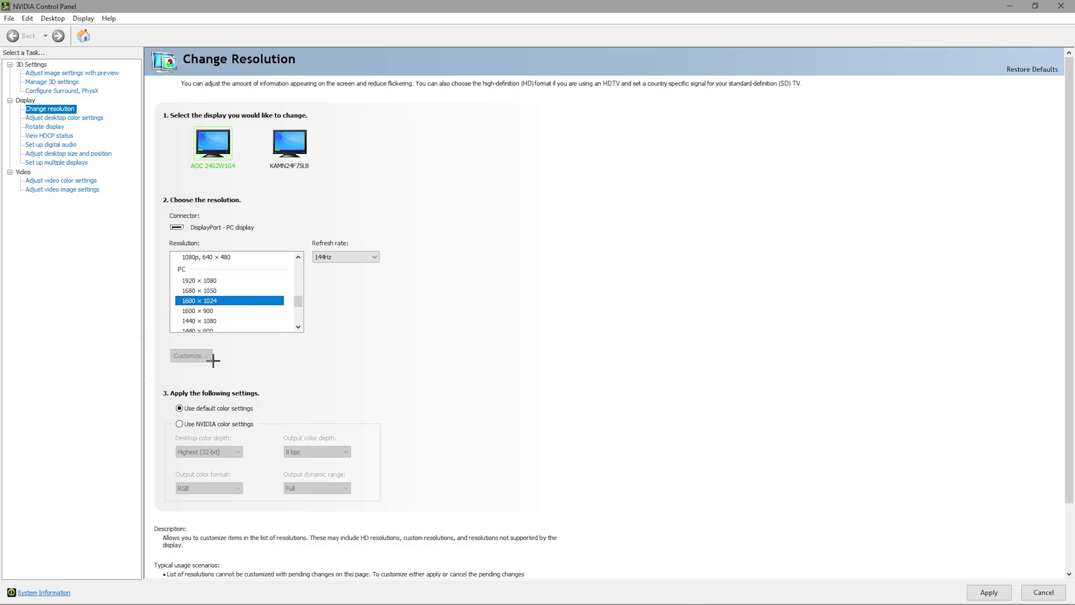
click(1045, 592)
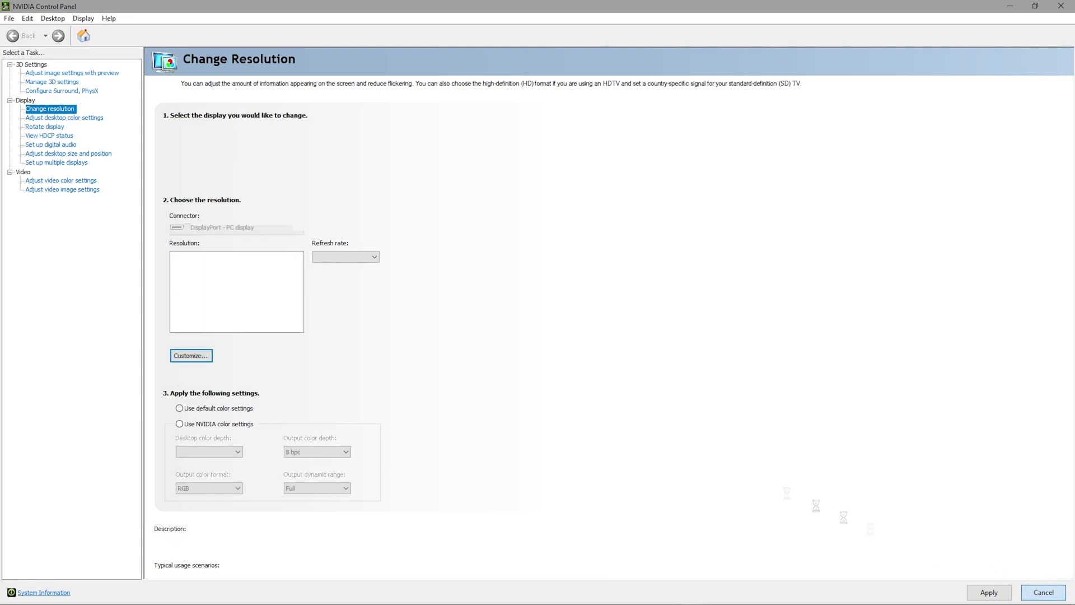
click(210, 356)
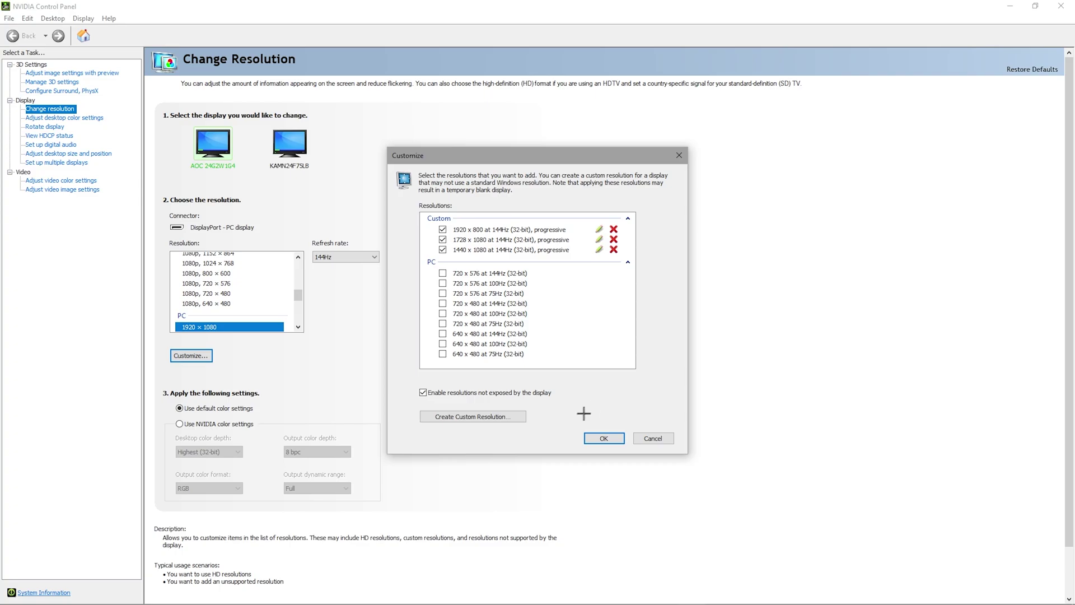
Create a 1526 × 1024 custom resolution, test and keep it, and close the Customize list
click(516, 418)
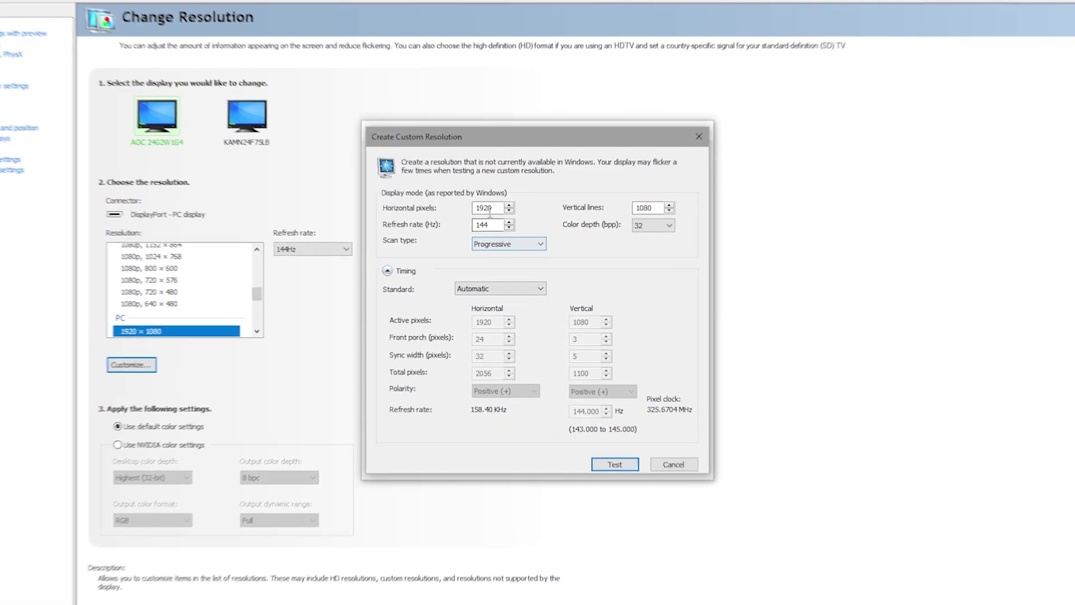
key(BackSpace)
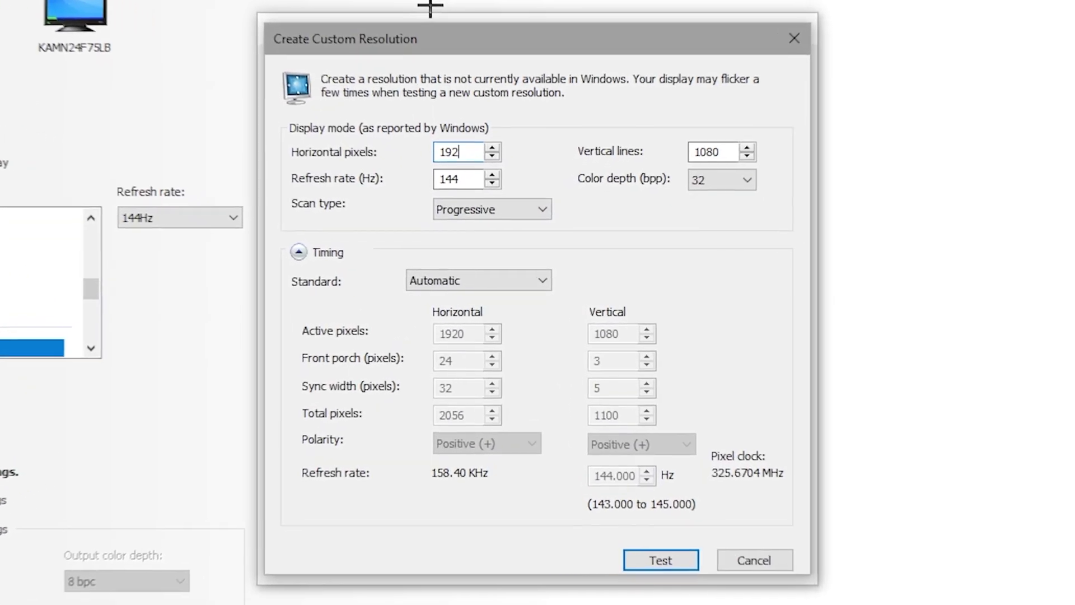
key(BackSpace)
key(BackSpace)
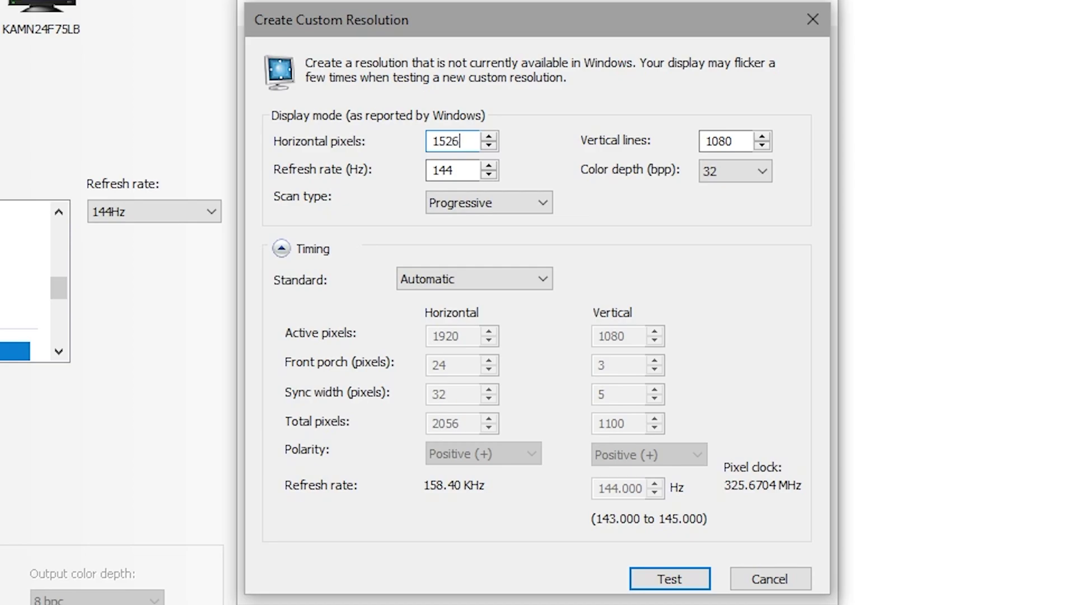
click(736, 143)
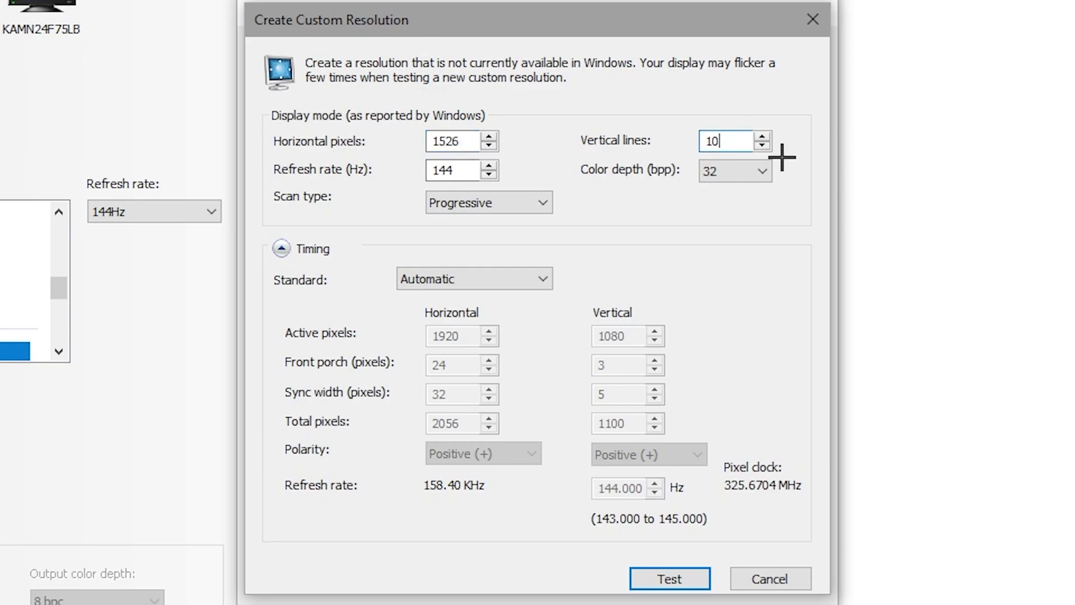
text(24)
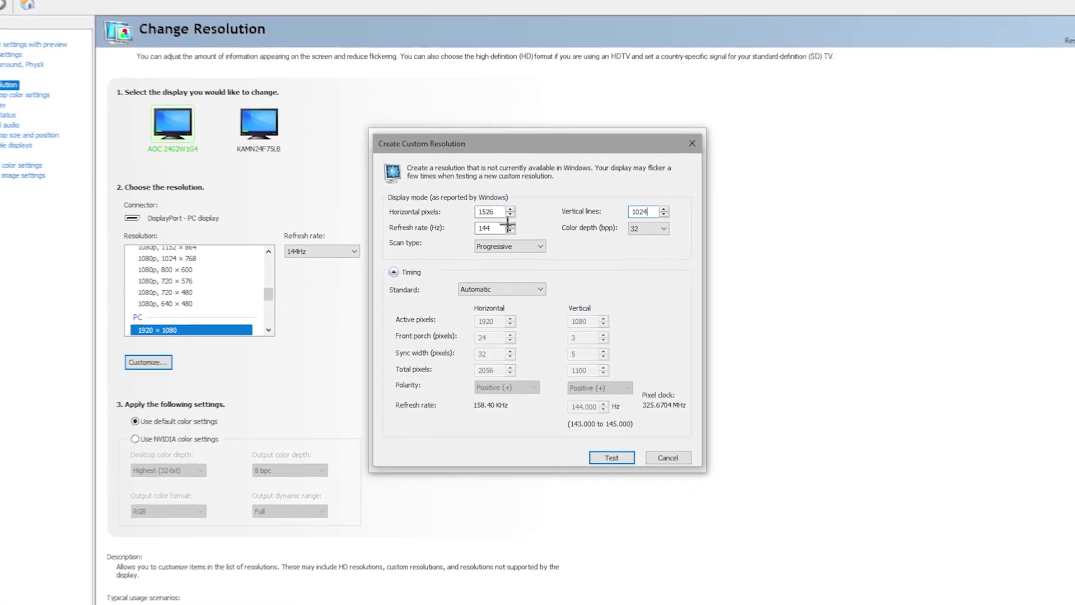
click(604, 432)
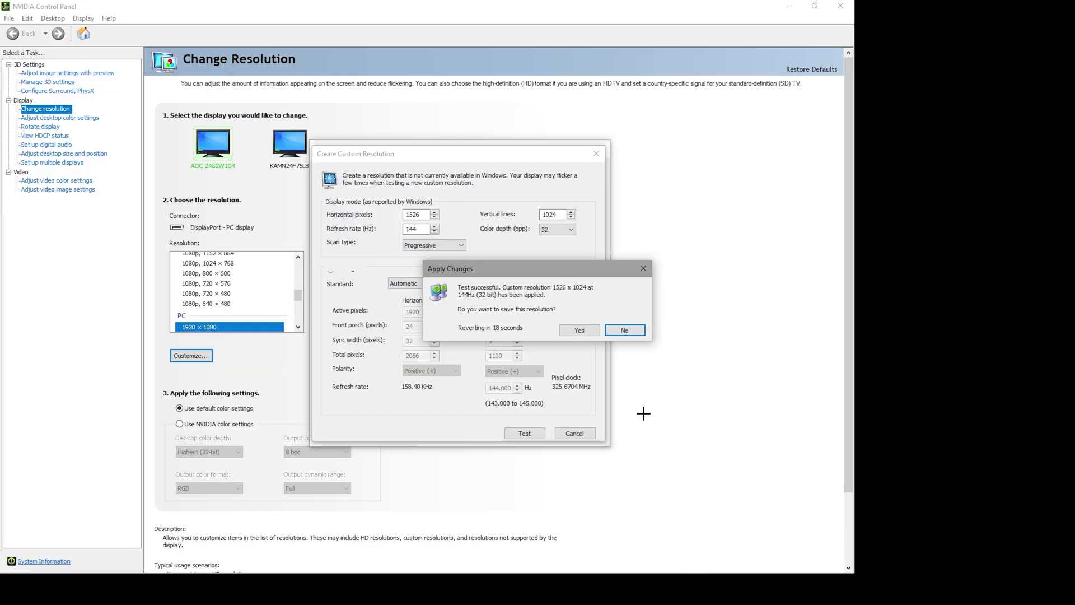
click(580, 330)
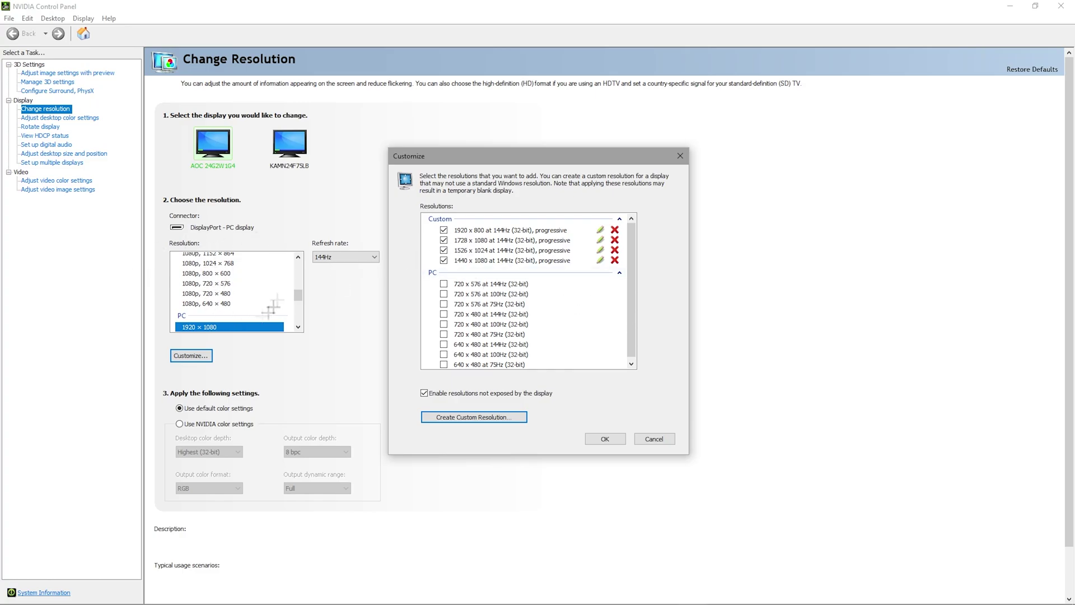
click(605, 439)
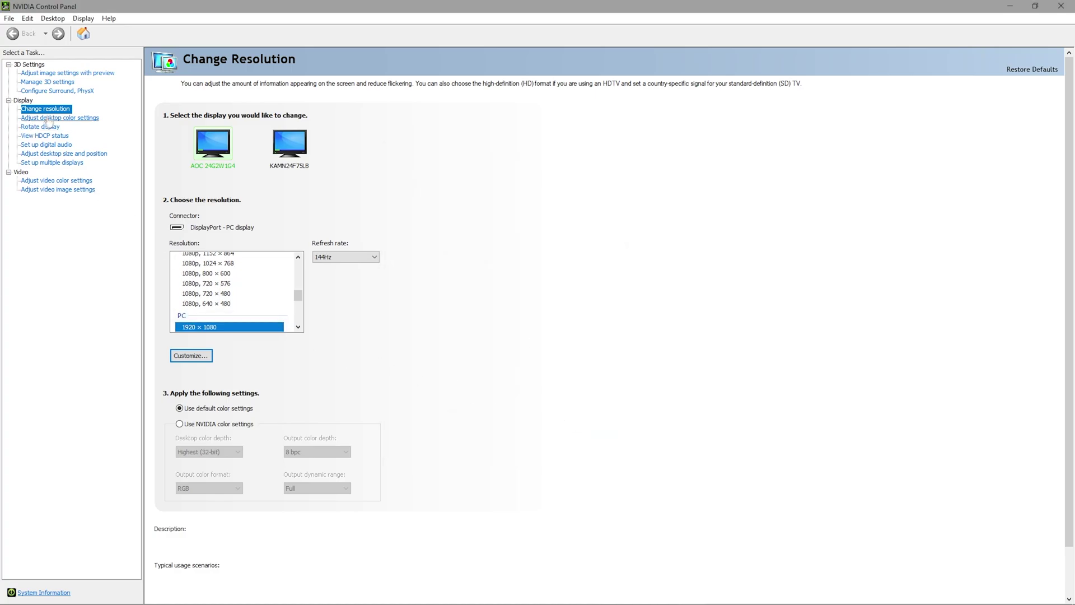
Apply Full-screen scaling that overrides games' scaling mode, keep it, and minimise the panel
click(70, 154)
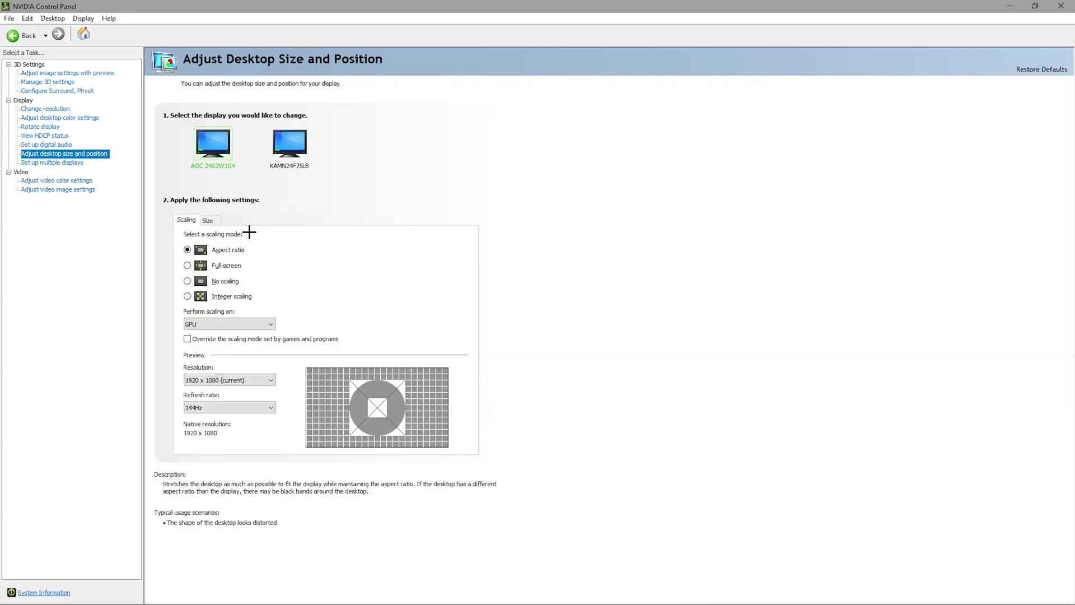
click(193, 265)
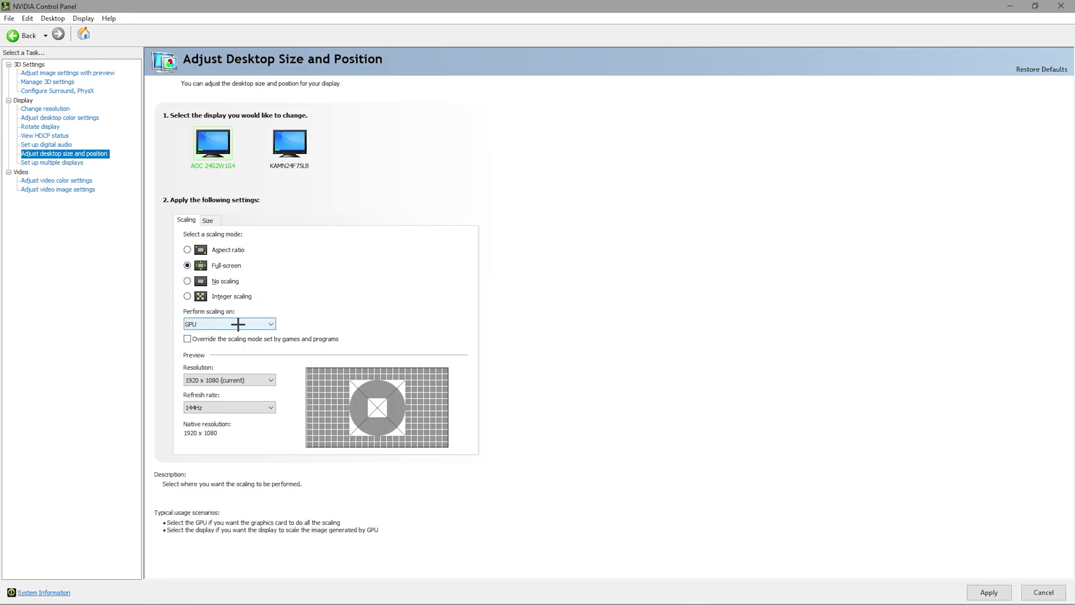
click(214, 343)
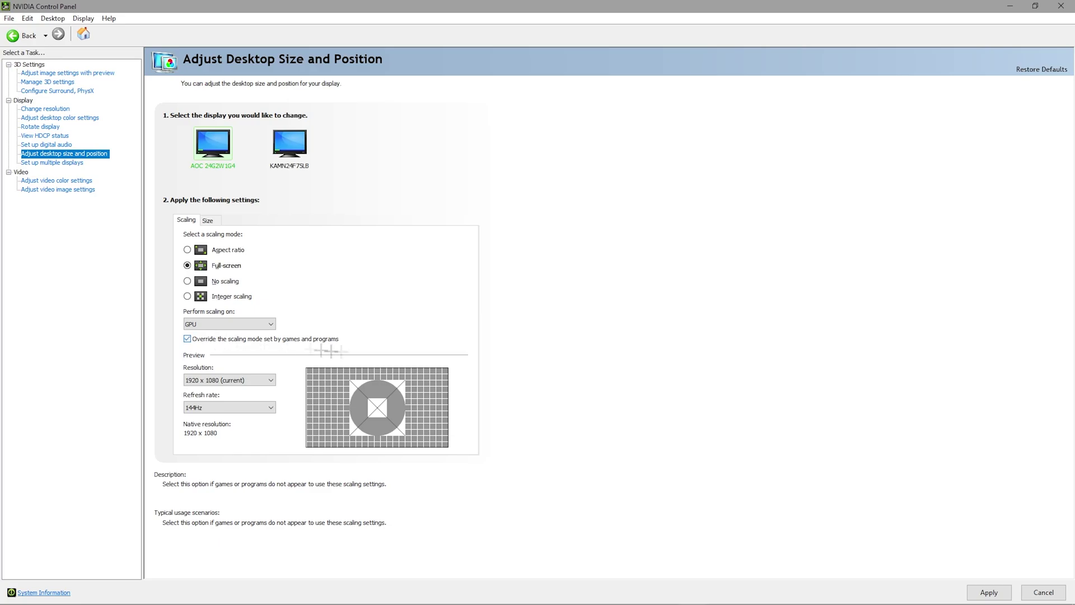
click(997, 594)
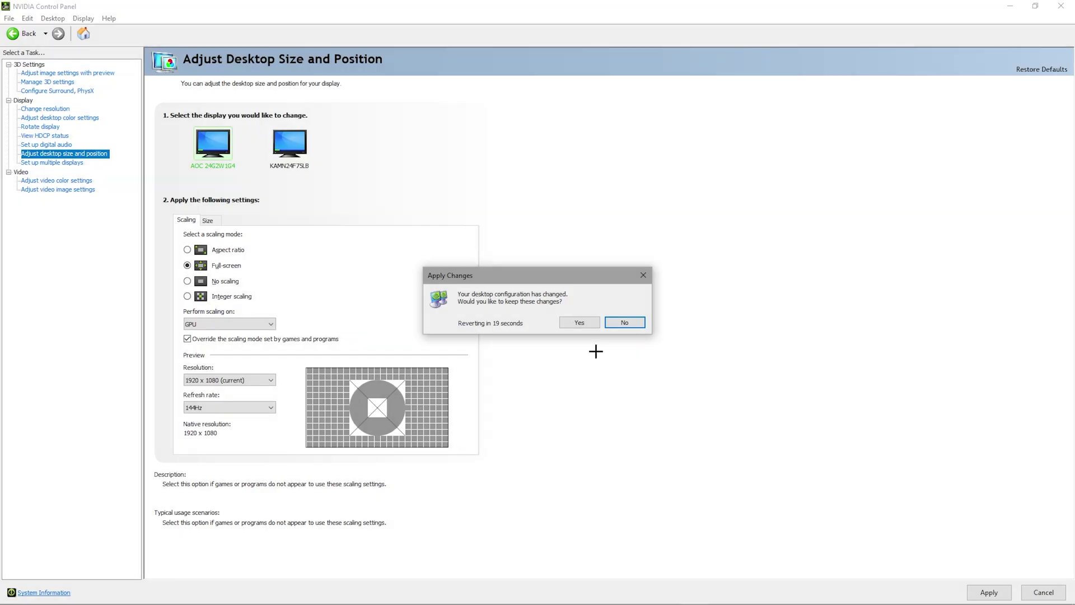
click(577, 318)
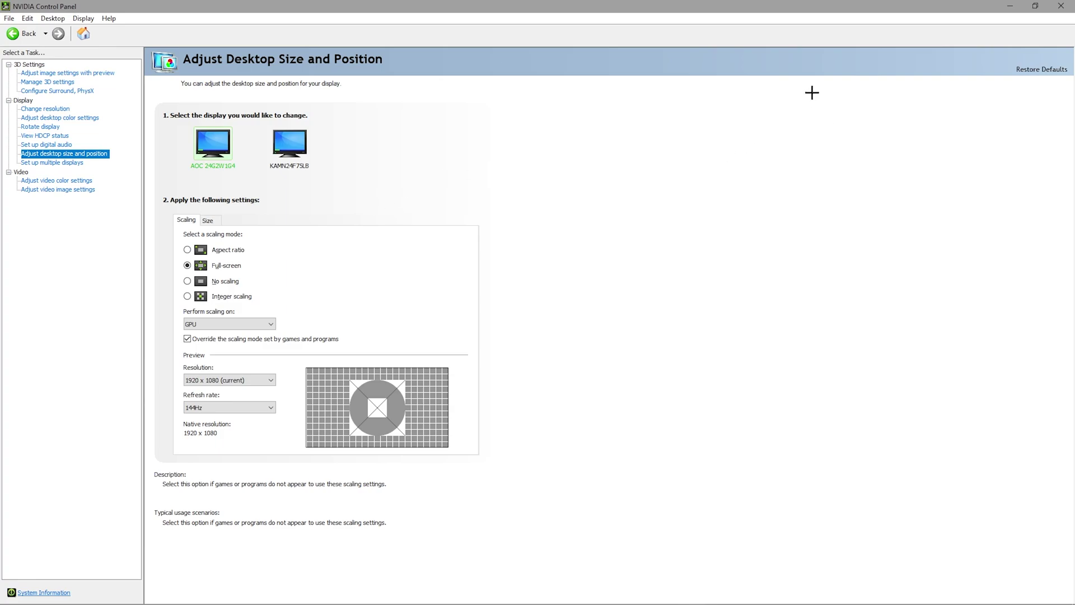
click(1010, 6)
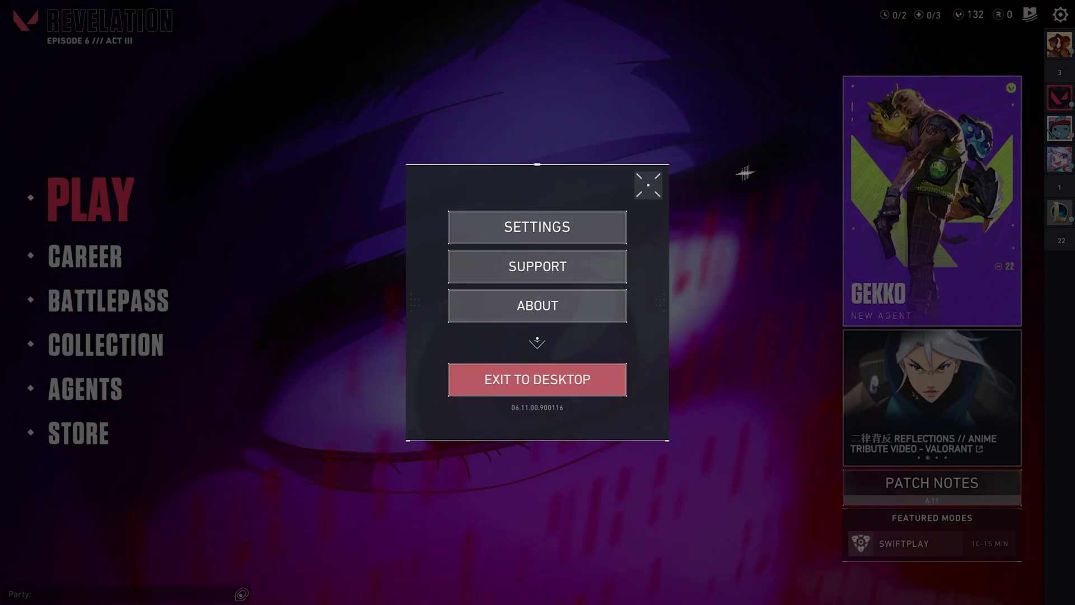
Set Valorant's video Display Mode to Windowed, confirm it, and return to NVIDIA Control Panel
click(573, 234)
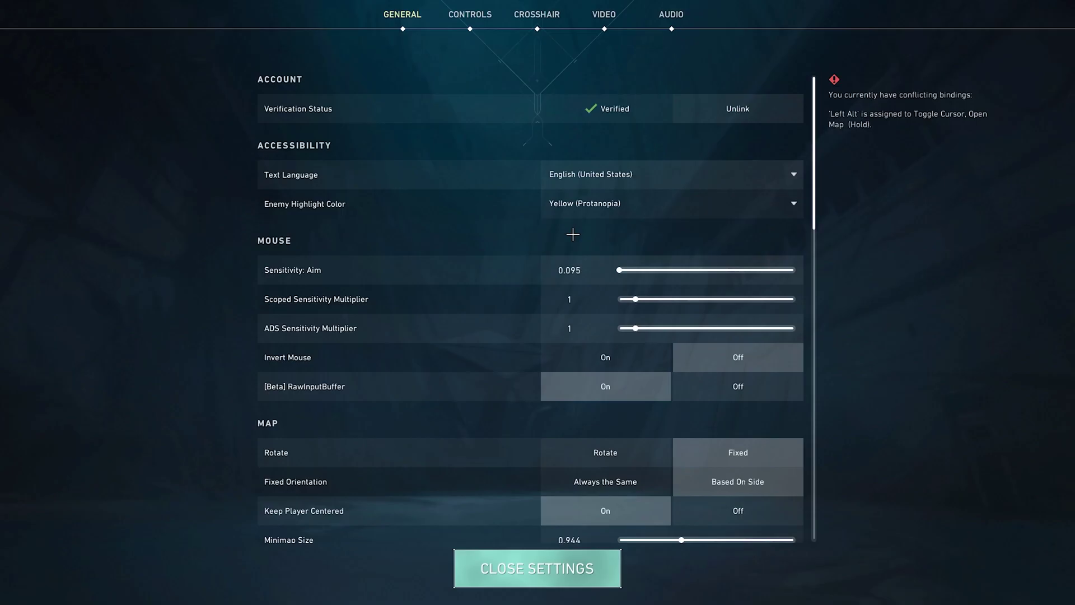
click(597, 32)
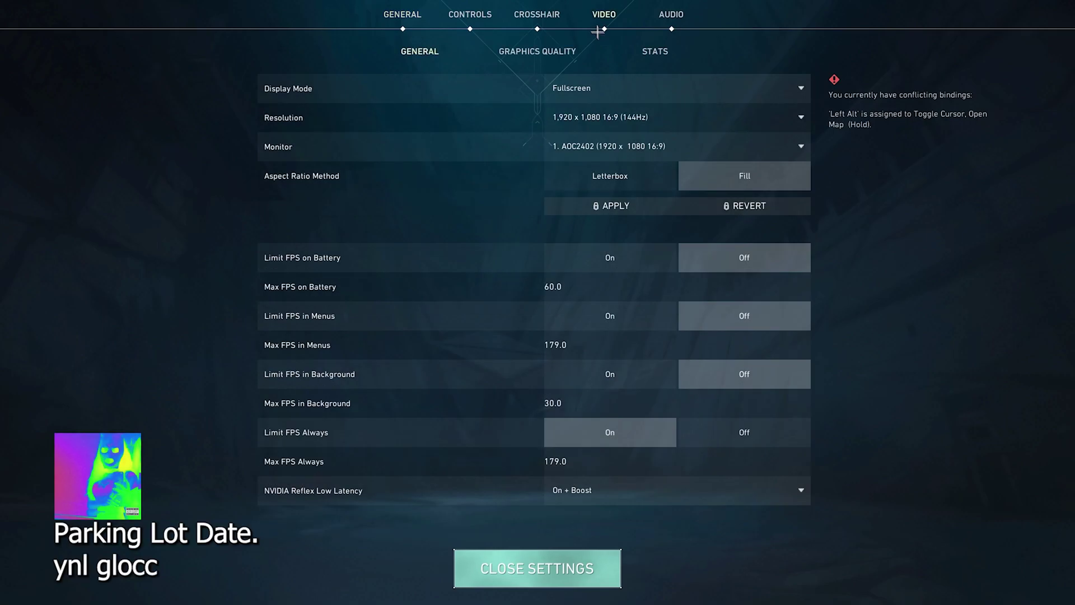
click(587, 86)
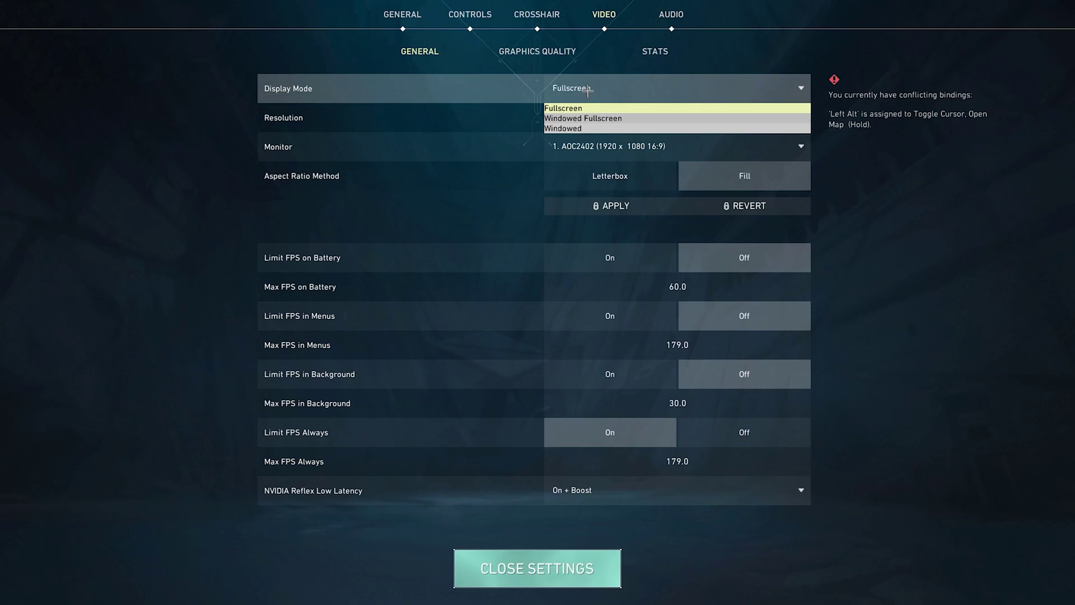
click(585, 129)
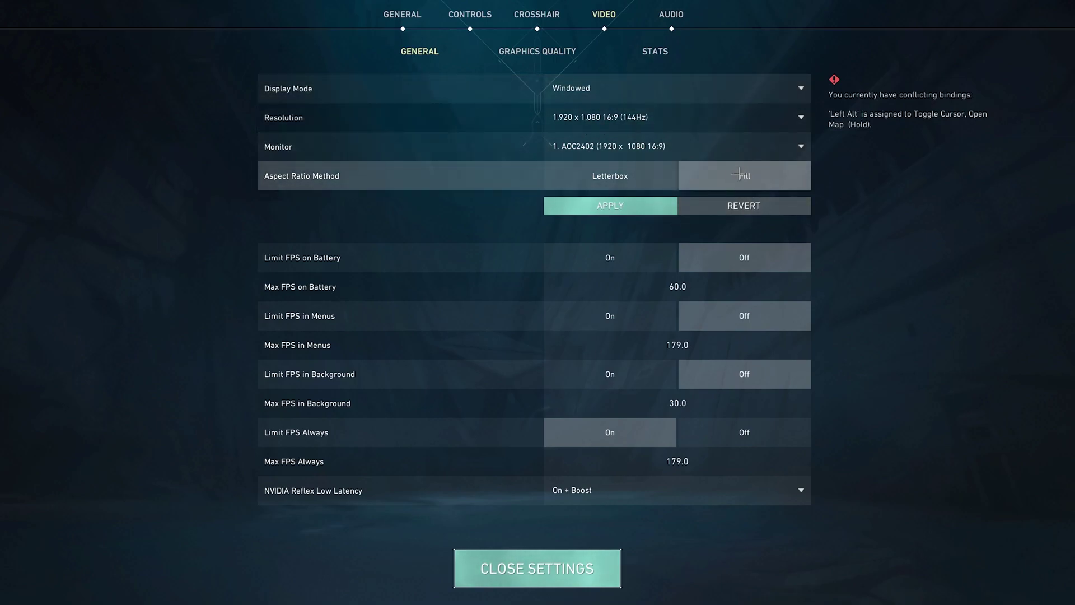
click(594, 206)
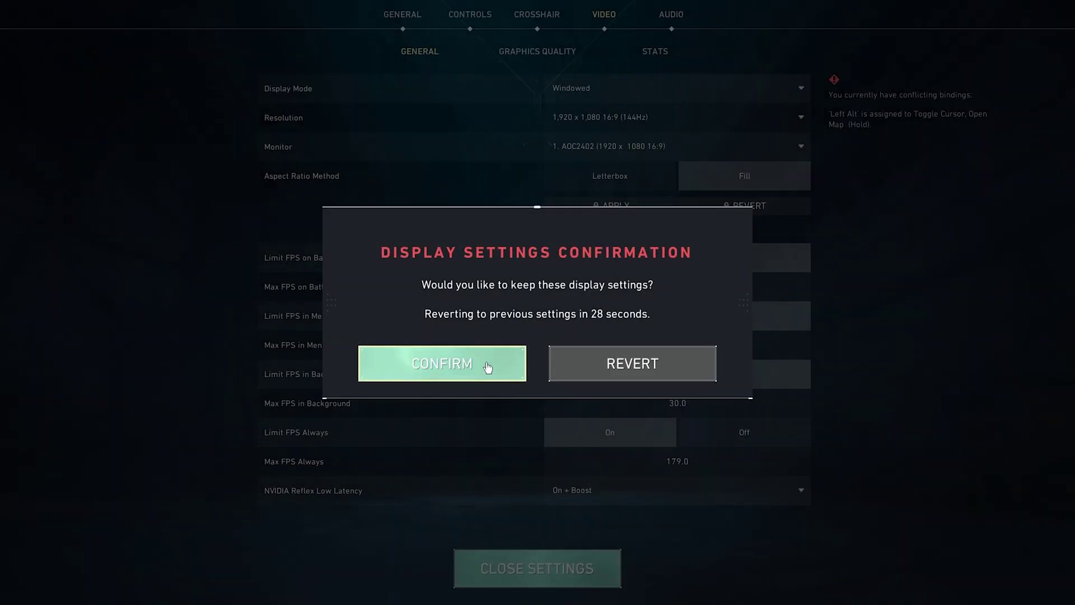
click(488, 368)
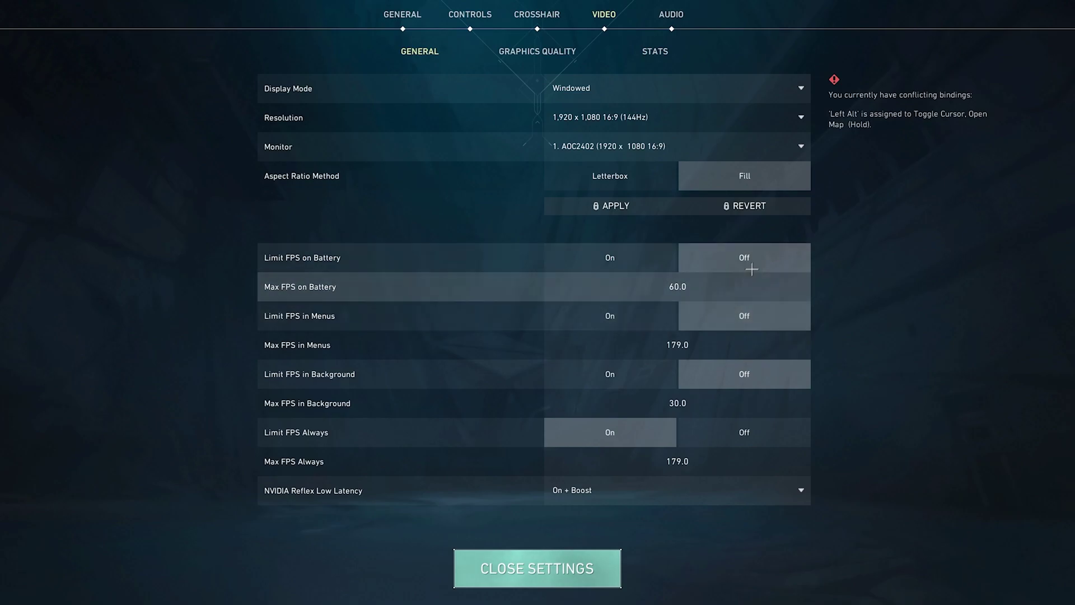
key(alt+Tab)
click(610, 250)
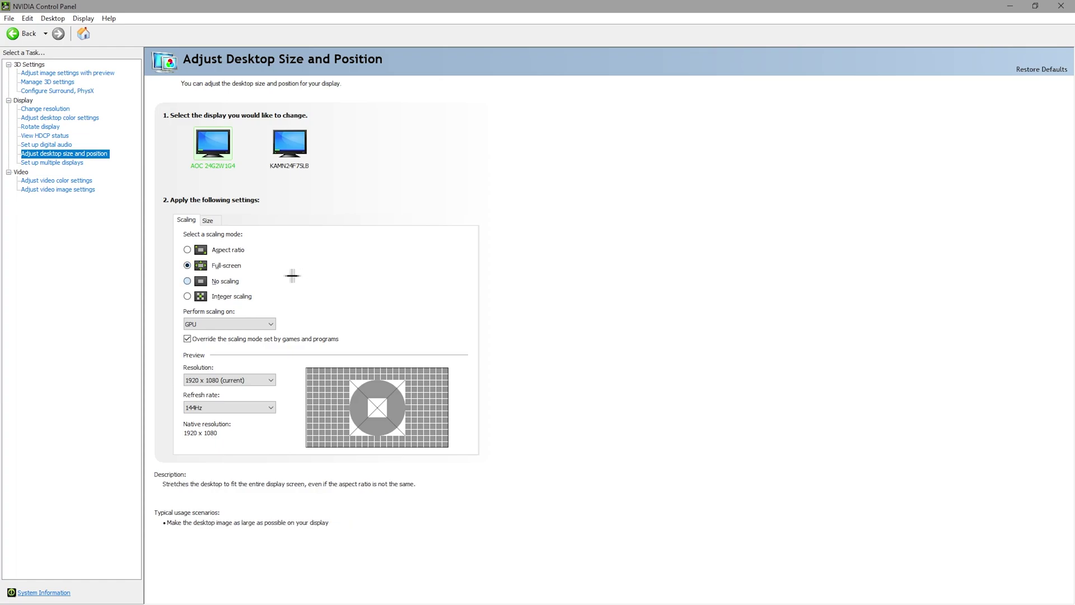
Apply the custom 1526 × 1024 resolution on the Change Resolution page and minimise the panel
click(59, 109)
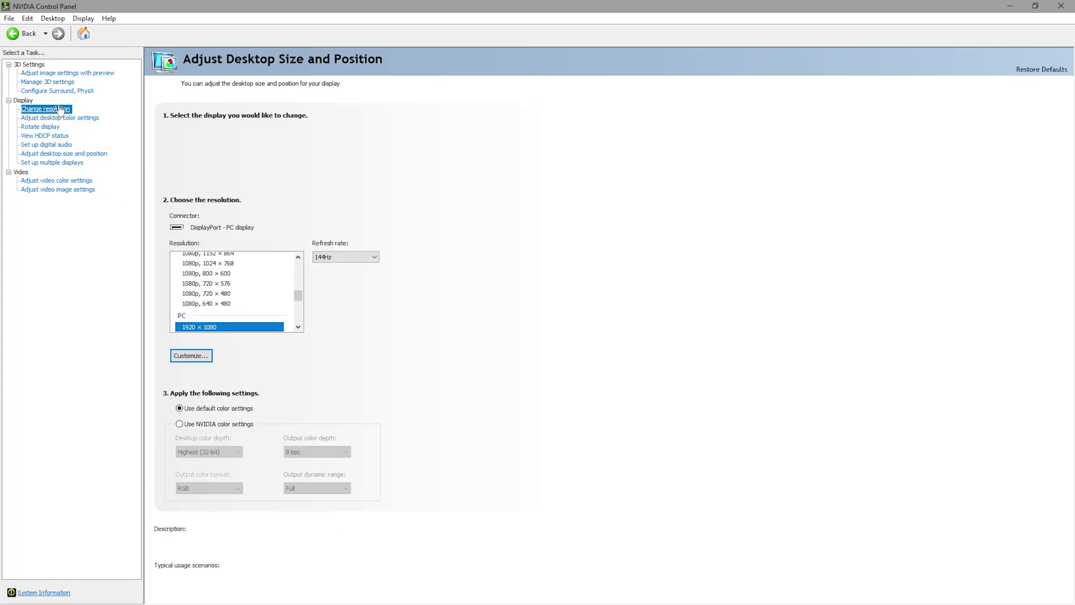
scroll(247, 315, up, 5)
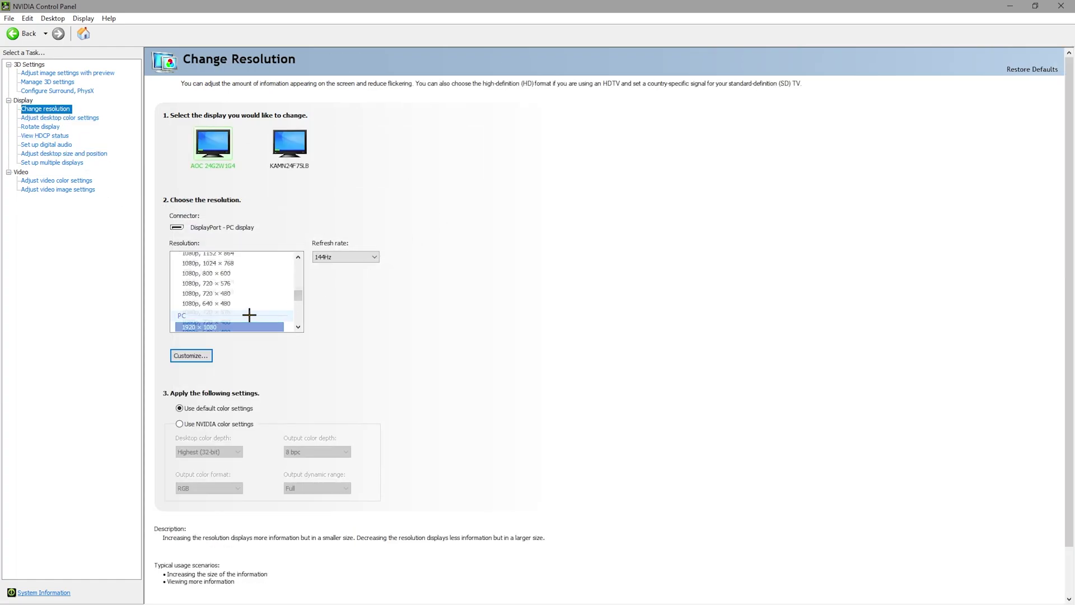
click(250, 289)
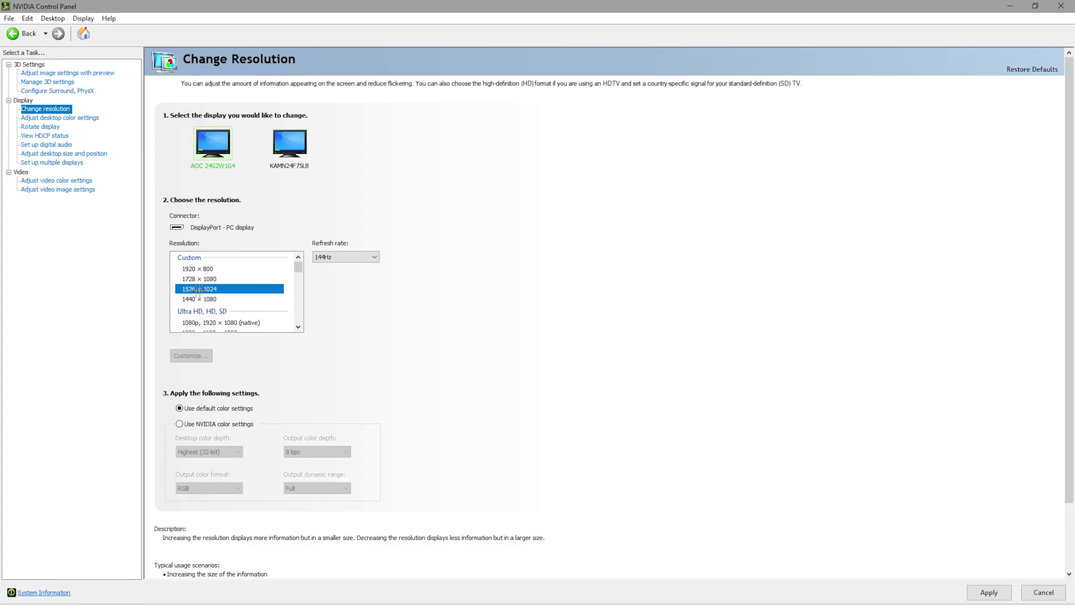
click(989, 592)
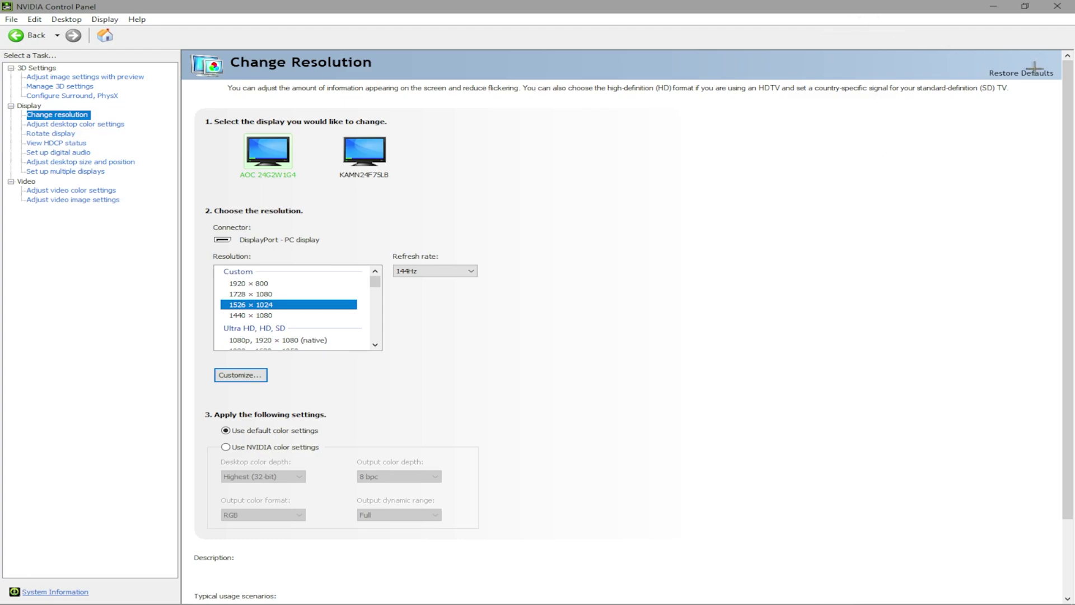
click(990, 7)
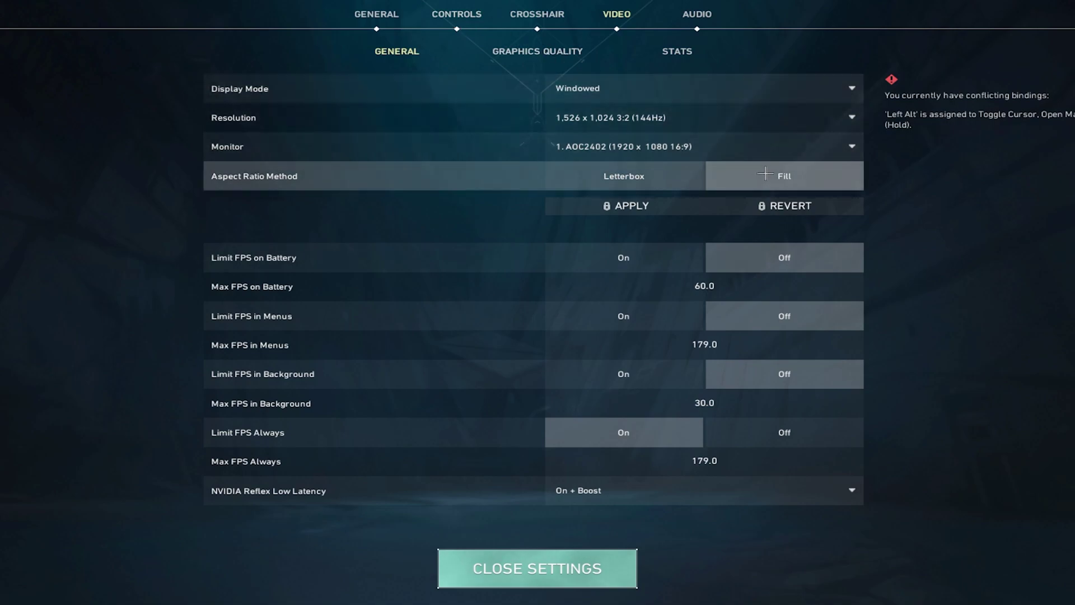
Leave settings, go to Play > Practice, and enter the Range with the Shooting Test selected
click(583, 566)
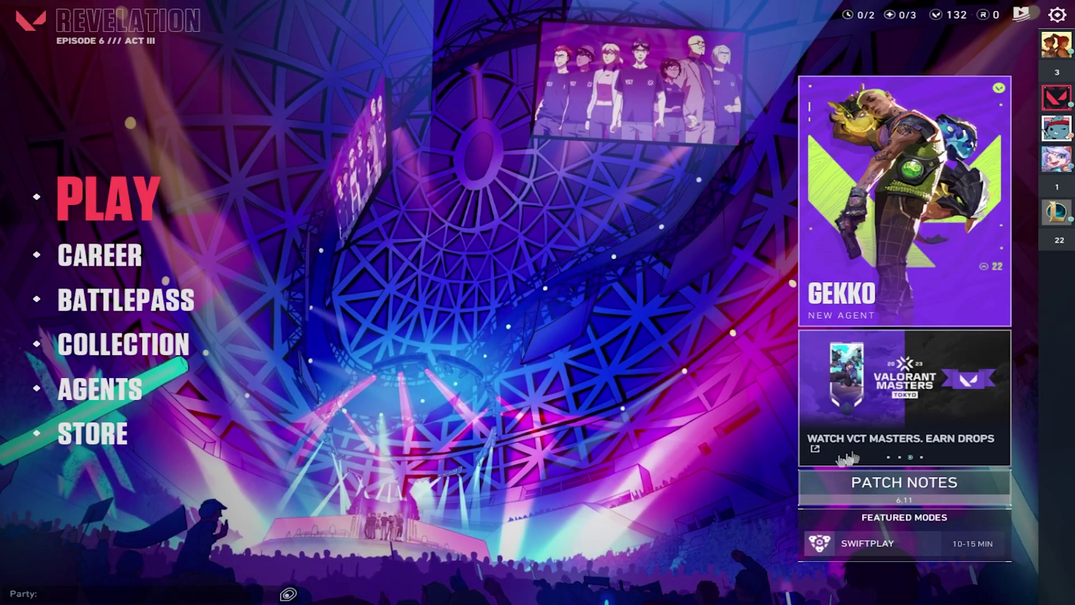
click(101, 202)
click(319, 552)
click(411, 291)
click(554, 429)
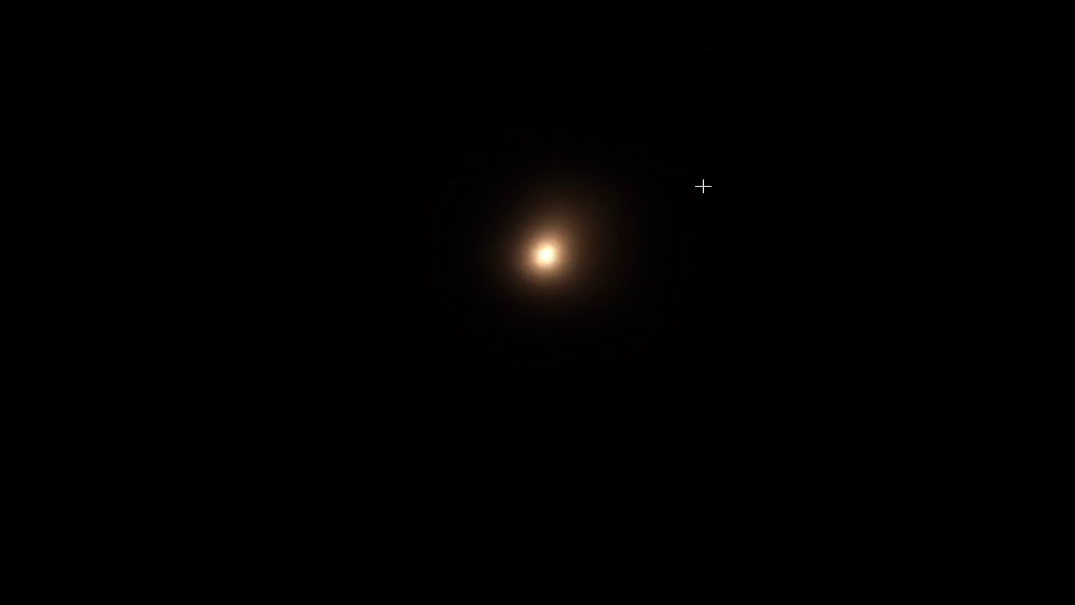